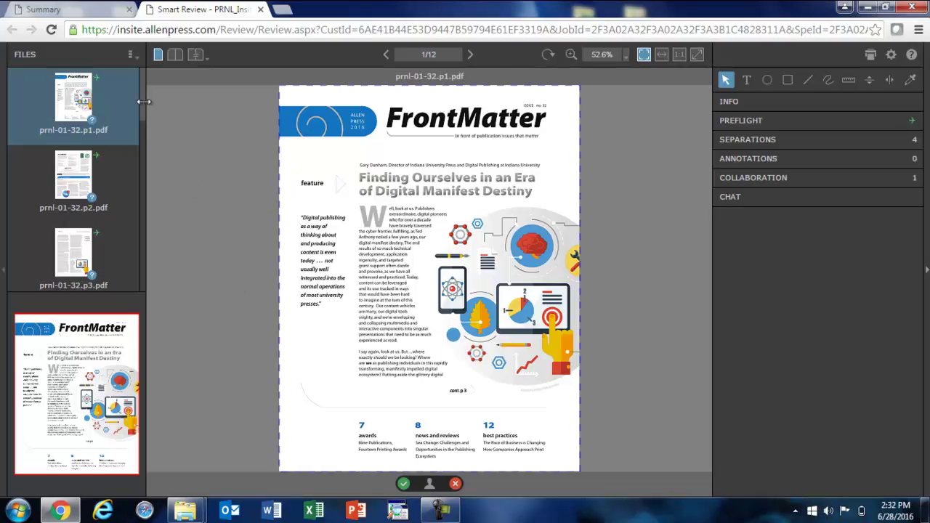
Step: Page through the proof via the p2–p4 thumbnails, forward to page 7, then back to page 6
click(86, 178)
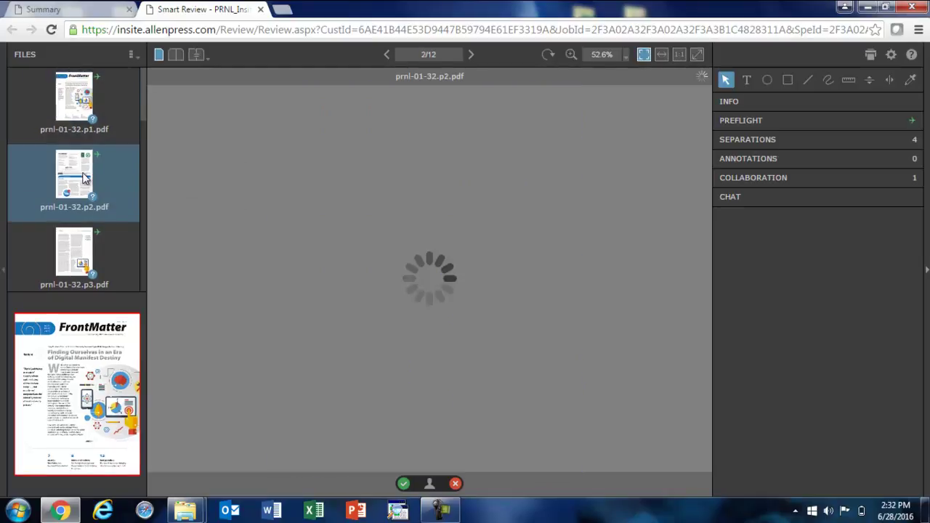
click(75, 241)
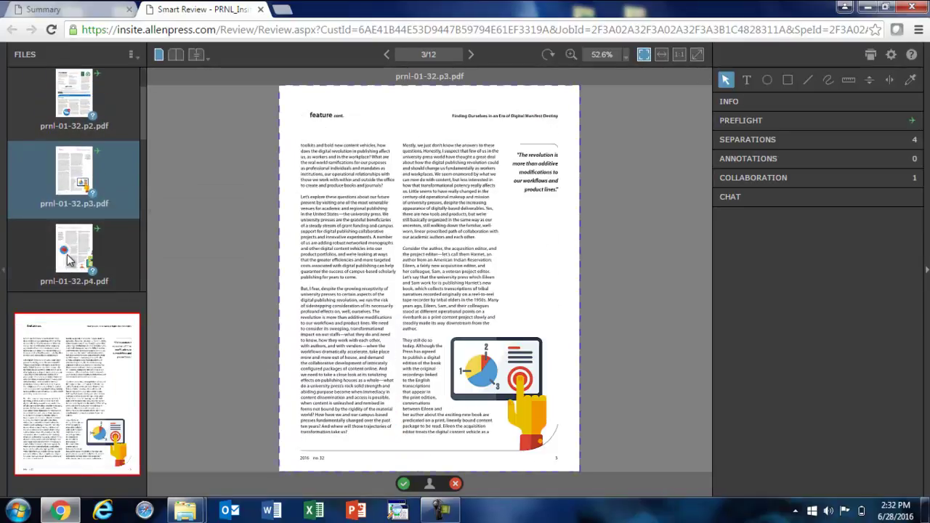
click(70, 250)
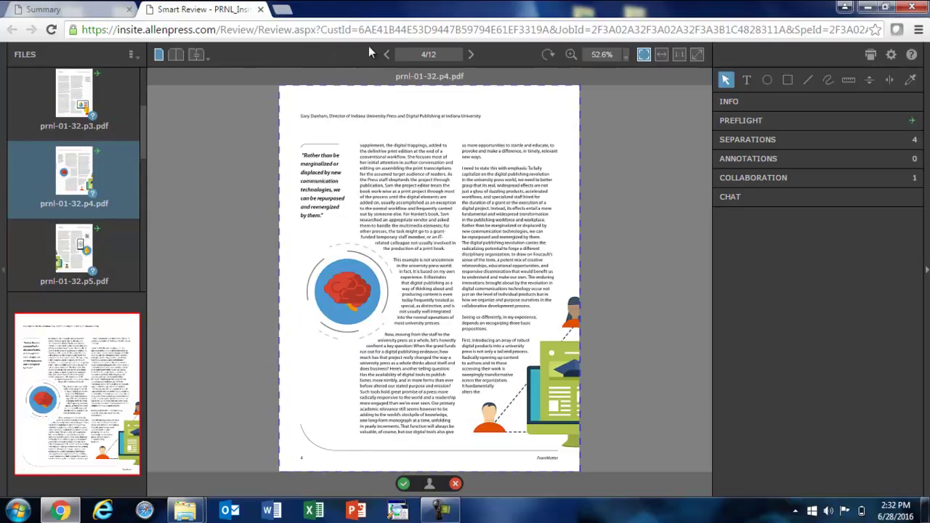
click(470, 55)
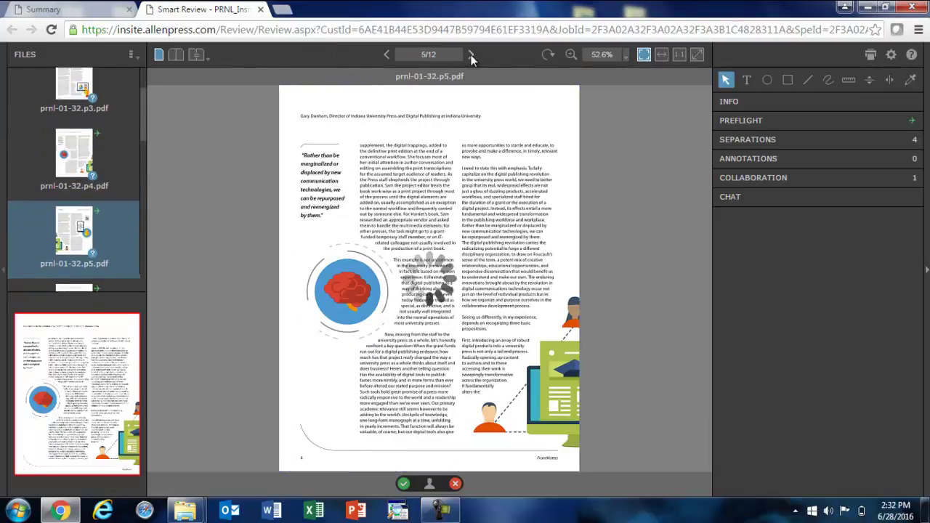
click(471, 55)
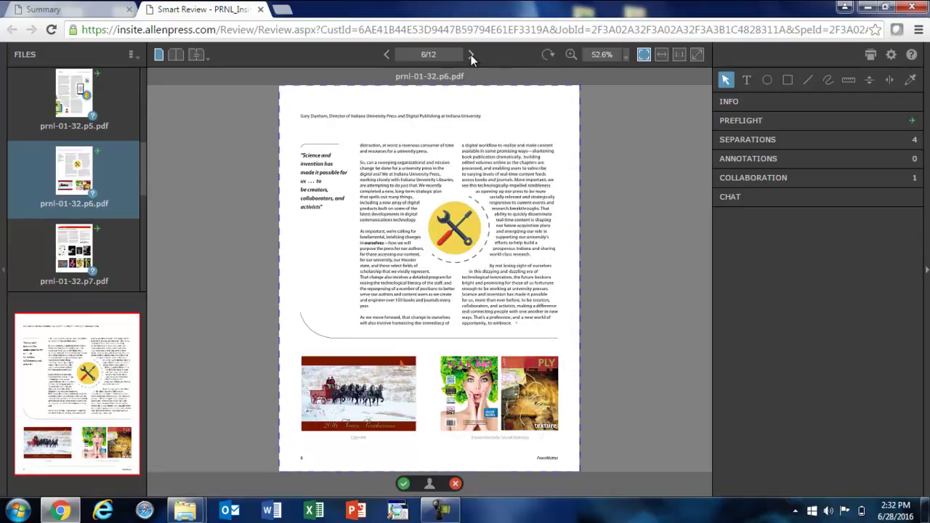
click(470, 55)
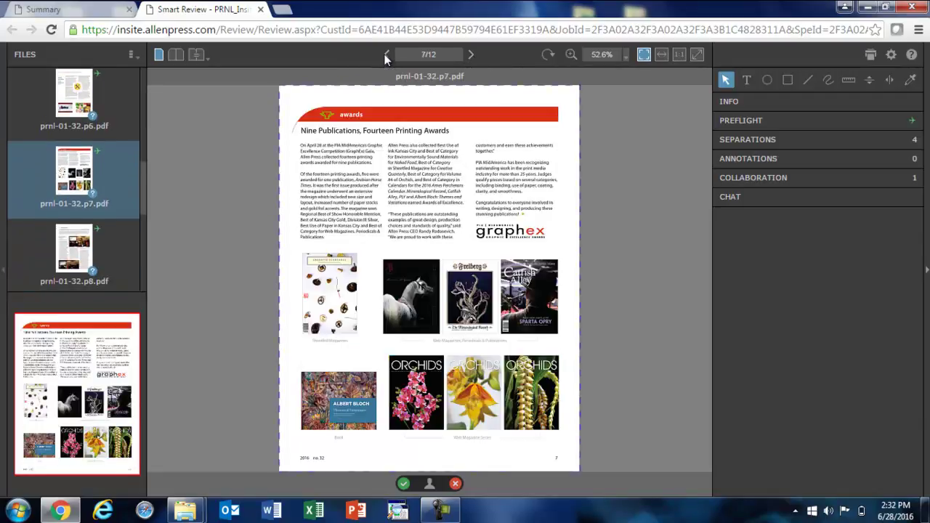
click(386, 56)
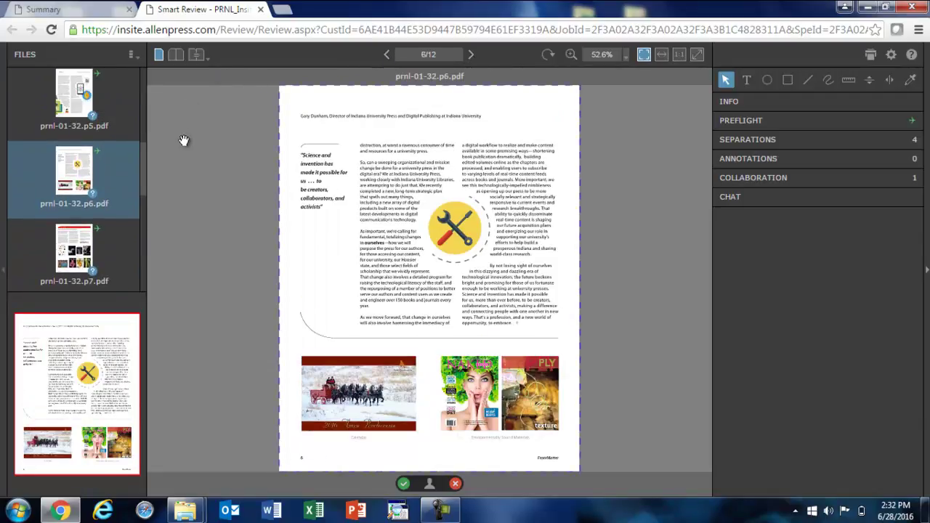
Step: Show pages 6 and 7 as a spread and zoom to 300% on page 6's wrench illustration
click(175, 55)
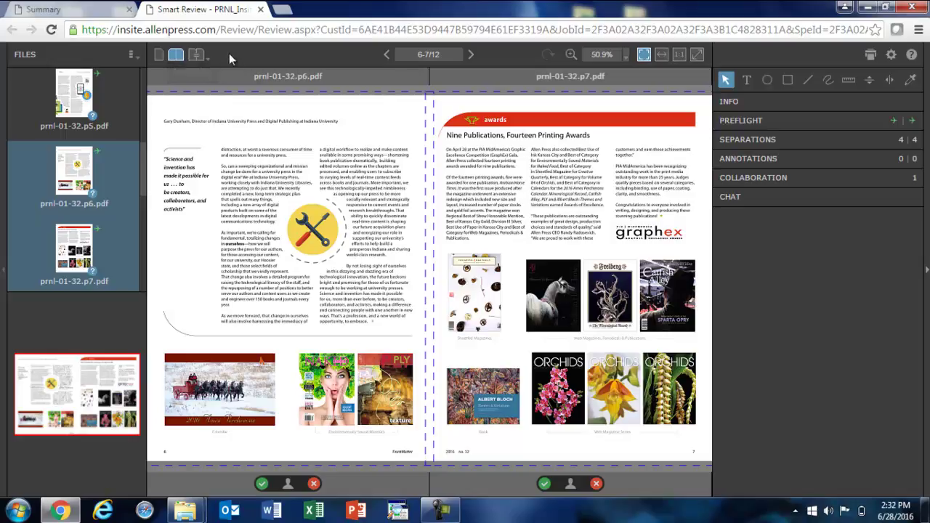
click(571, 57)
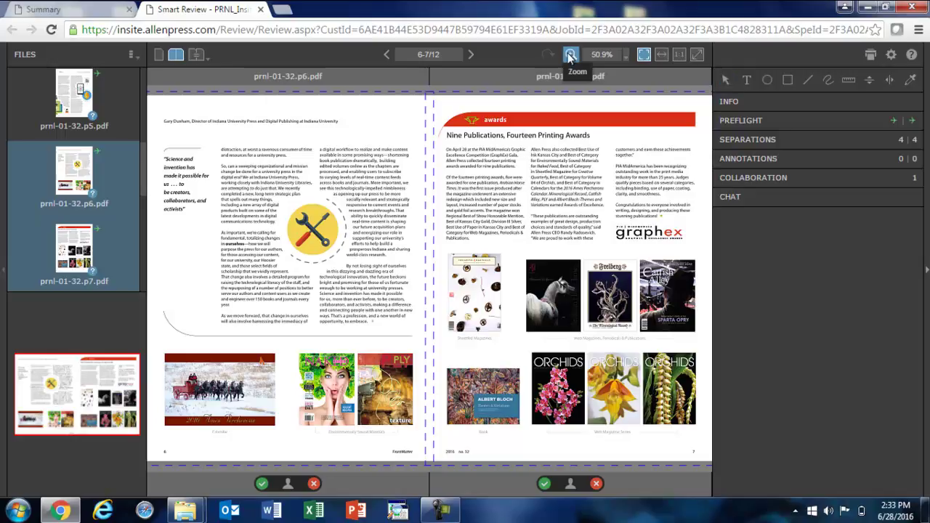
click(344, 173)
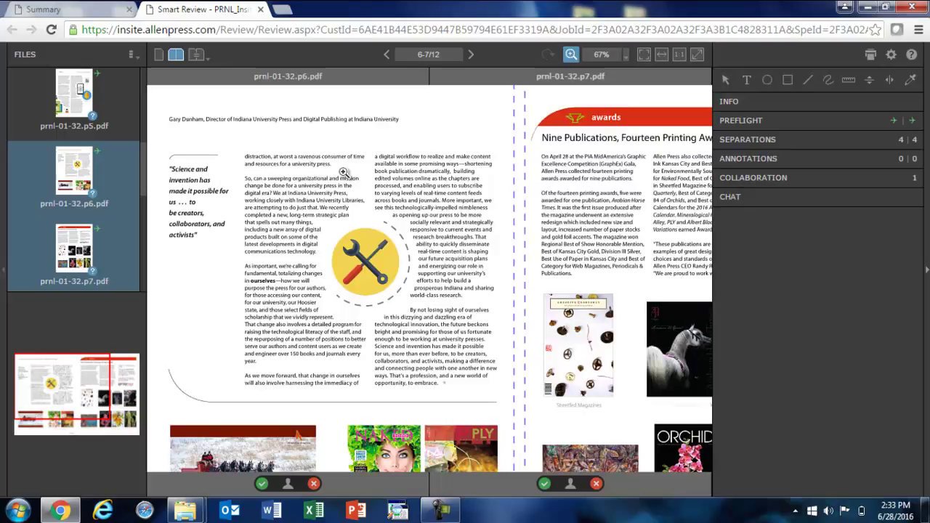
click(412, 217)
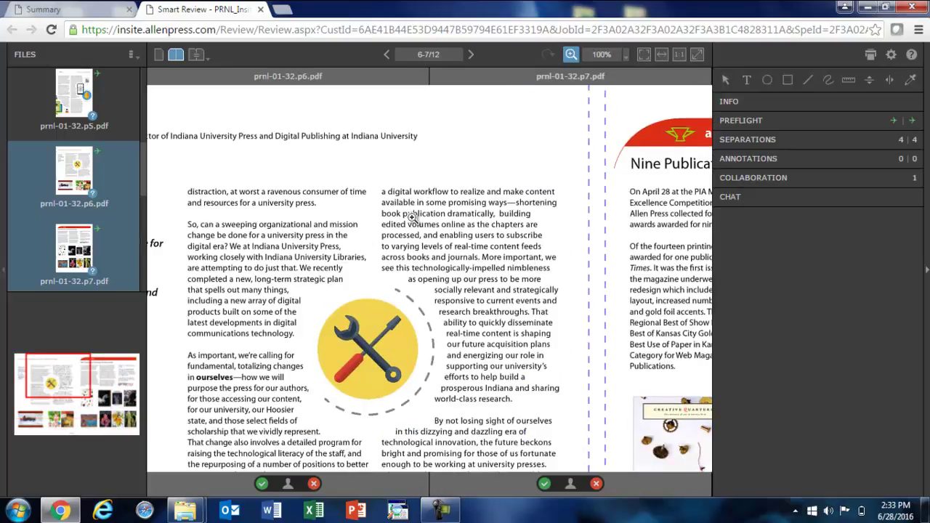
click(378, 334)
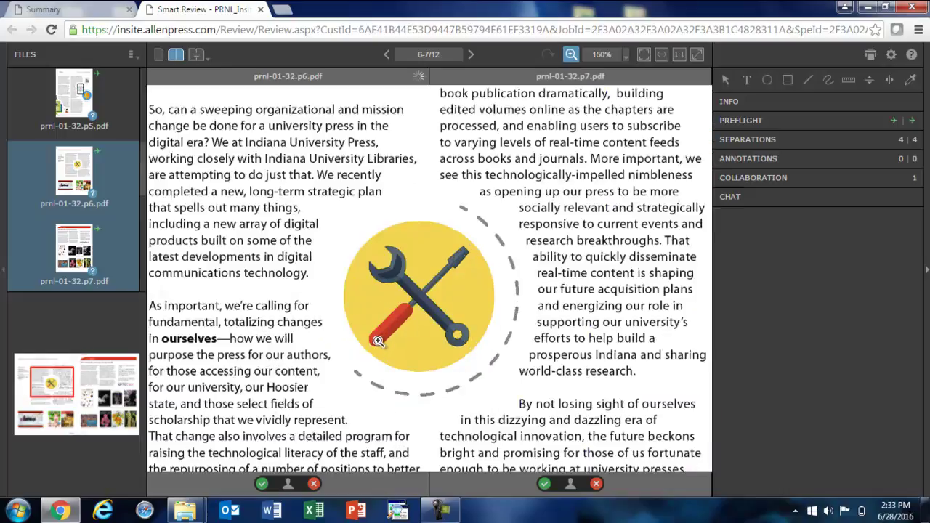
click(385, 312)
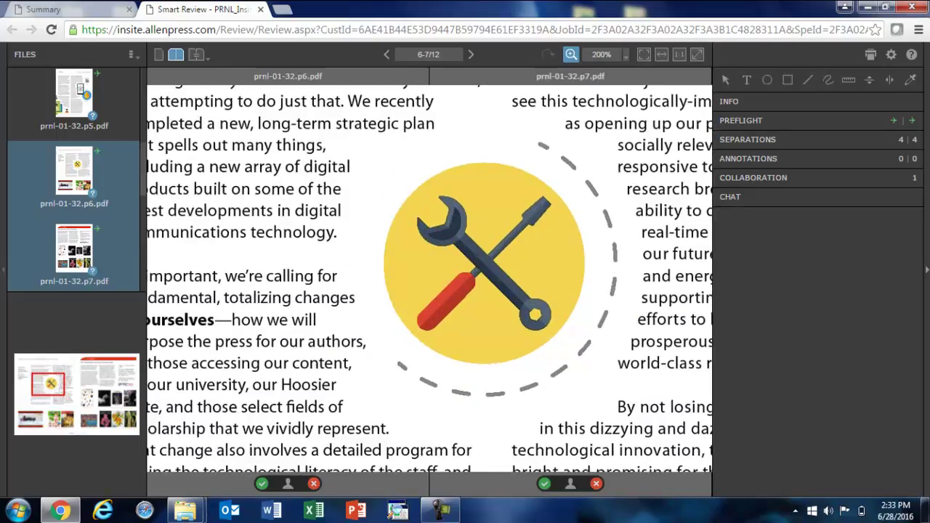
click(291, 301)
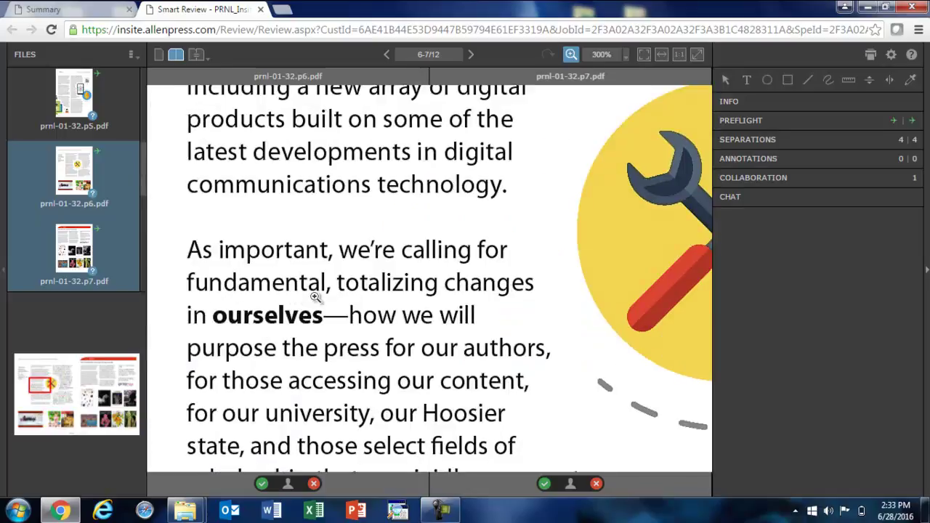
Step: Zoom to 400% and pan to page 7's text, then zoom out and bring up the pages 4–5 spread
click(307, 314)
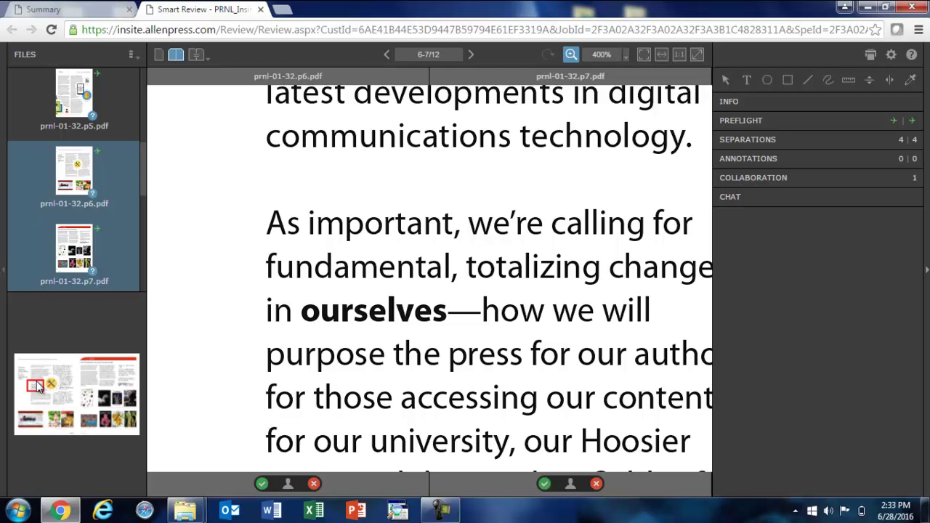
mouse_move(36, 386)
mouse_down()
mouse_move(104, 379)
mouse_move(112, 395)
mouse_move(90, 419)
mouse_move(60, 418)
mouse_move(93, 376)
mouse_move(109, 382)
mouse_up()
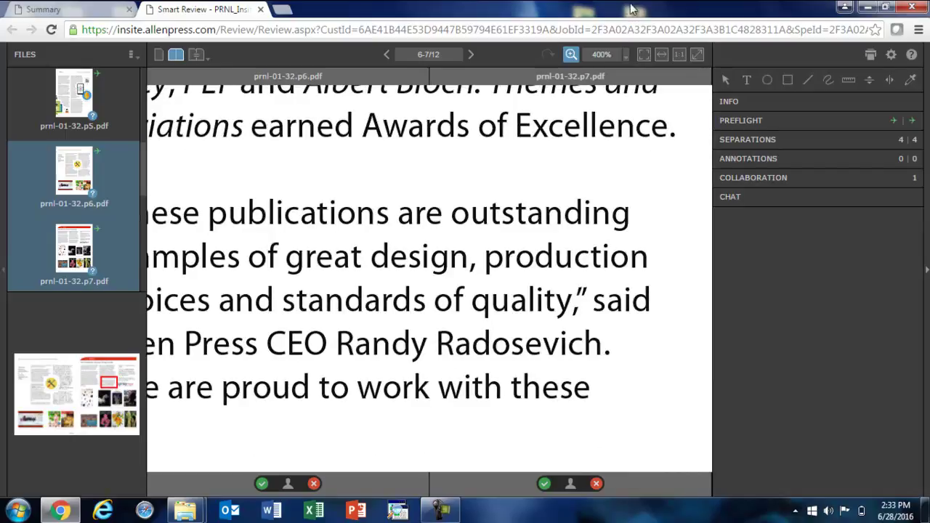
click(624, 56)
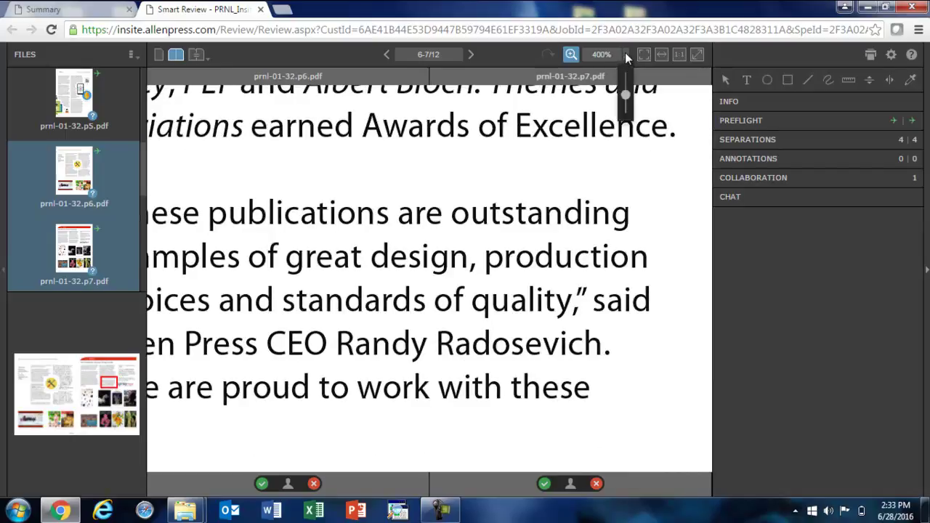
drag(627, 88, 631, 127)
drag(628, 109, 627, 106)
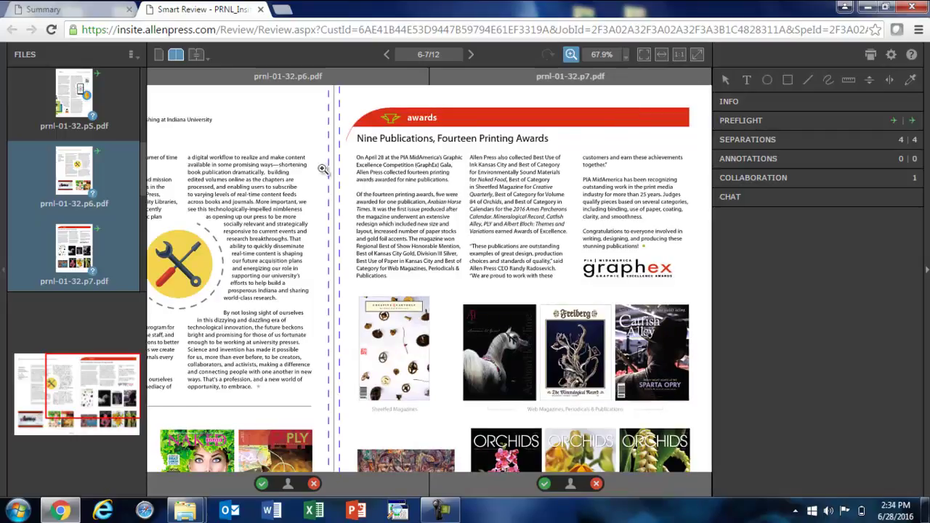
click(76, 93)
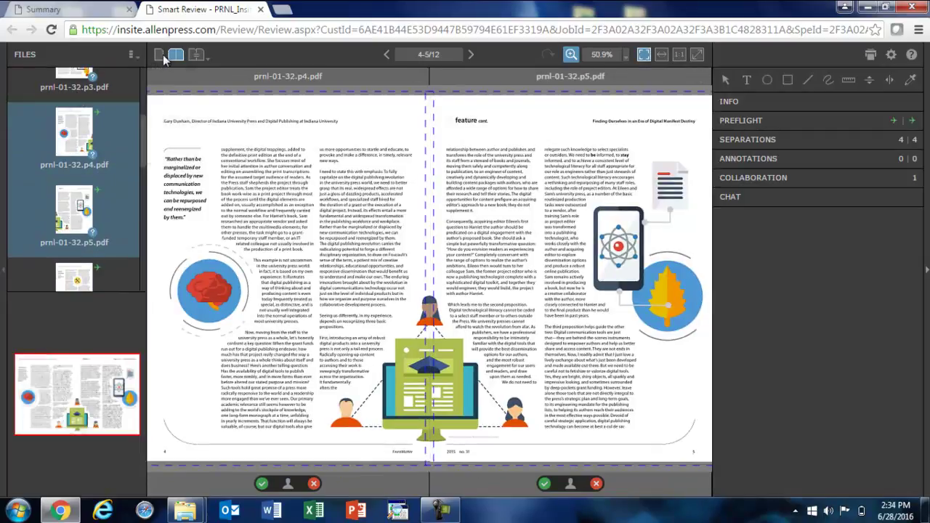
Step: In Single View, add the text note 'Please check this figure' and place it on page 4's brain illustration
click(161, 54)
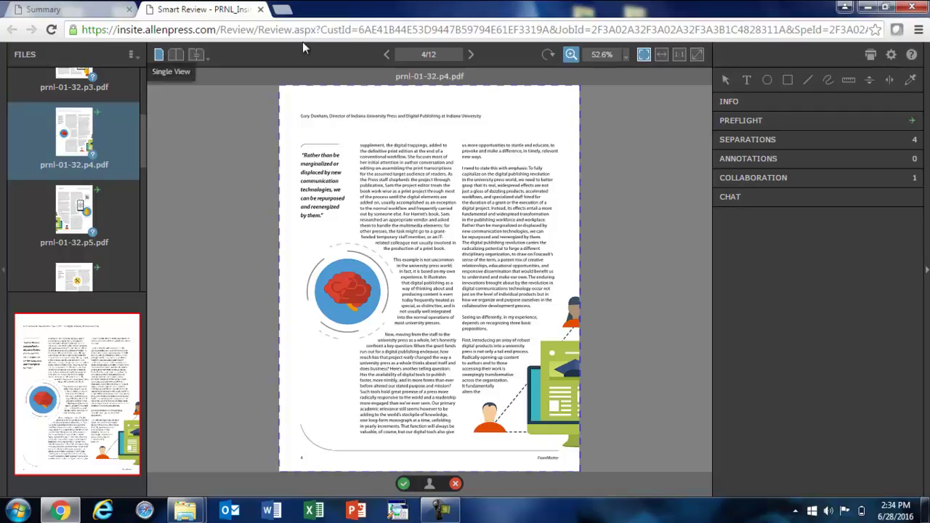
click(746, 78)
click(392, 190)
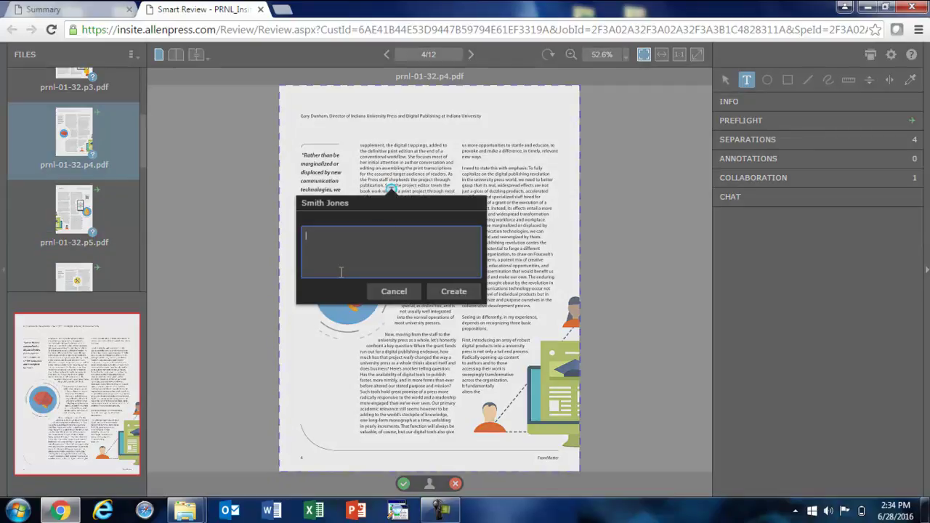
text(Please check this figure)
click(455, 292)
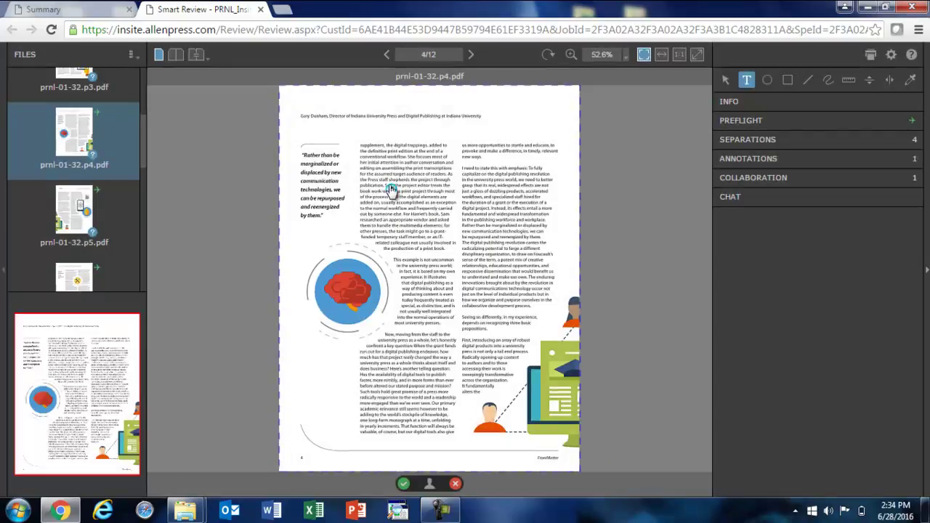
drag(390, 190, 347, 279)
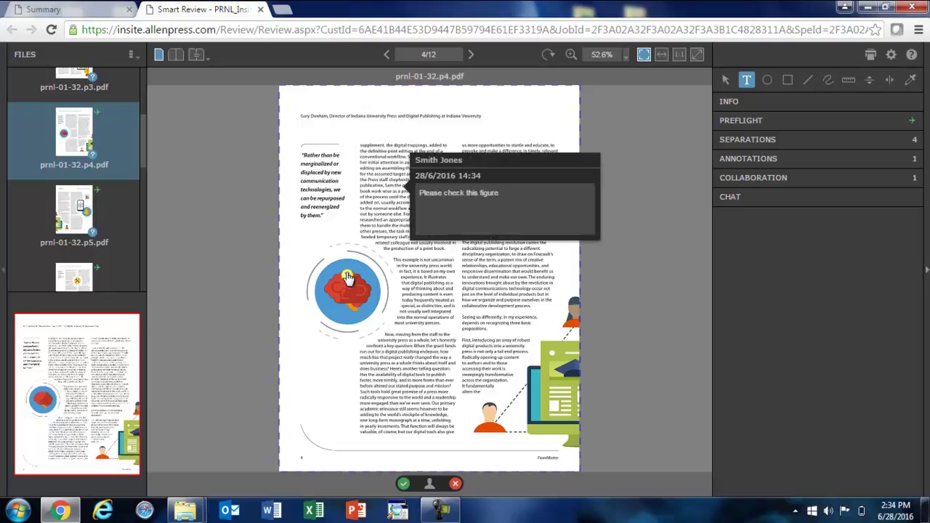
Step: Draw an oval annotation over the top of page 4's right text column
click(766, 80)
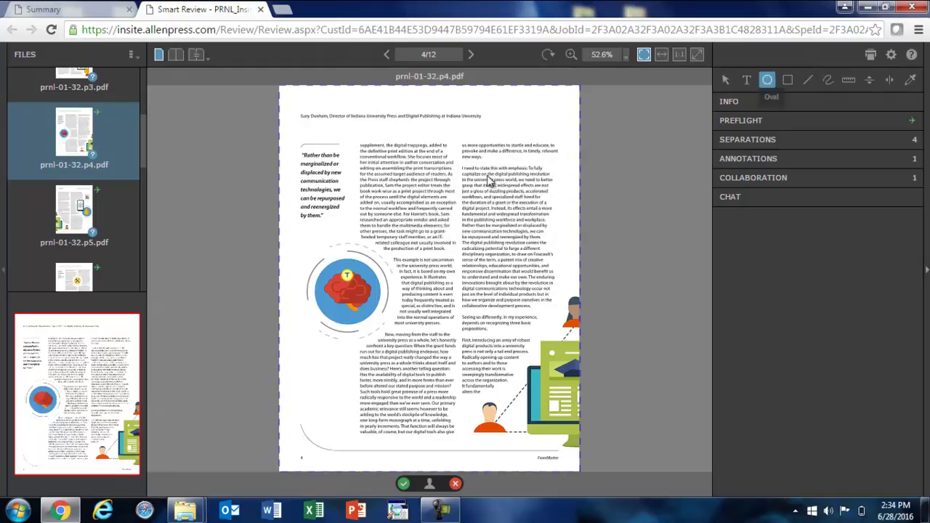
drag(433, 145, 495, 205)
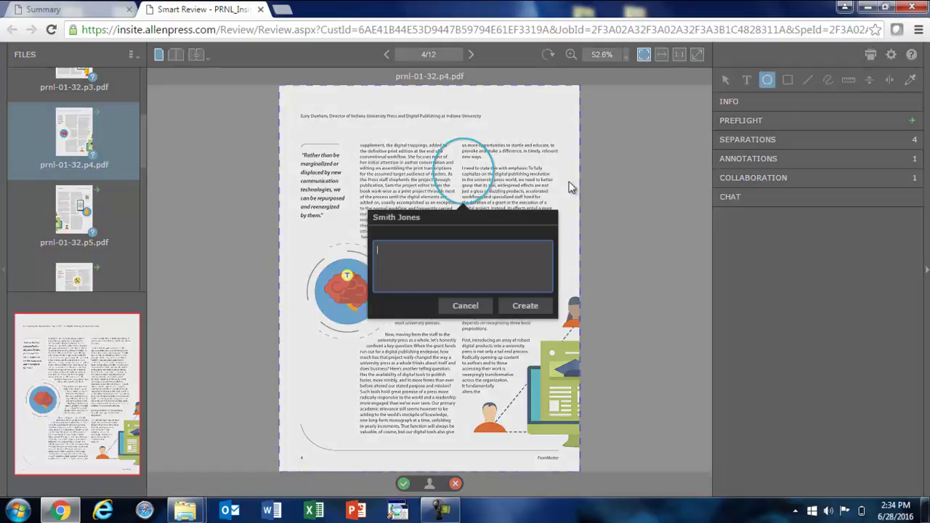
click(786, 85)
click(523, 306)
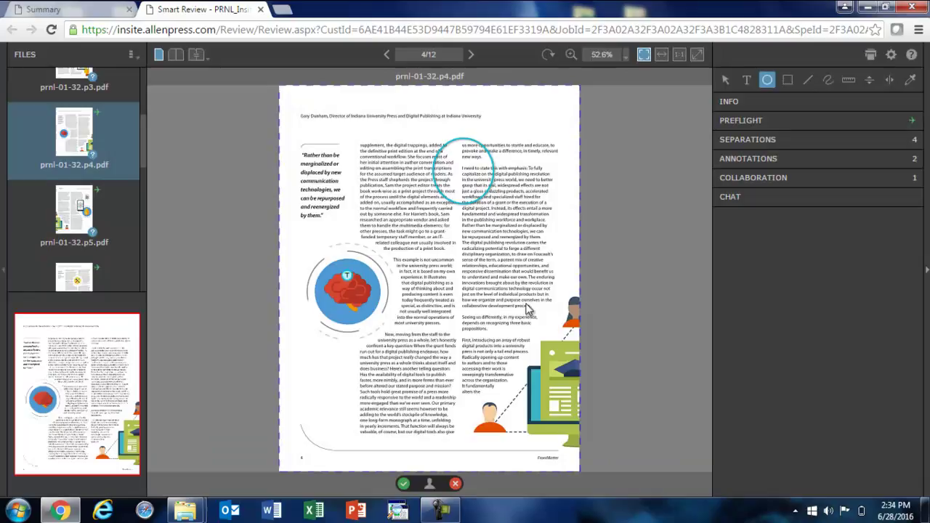
Step: Draw a rectangle annotation around the pull-quote on page 4
click(789, 83)
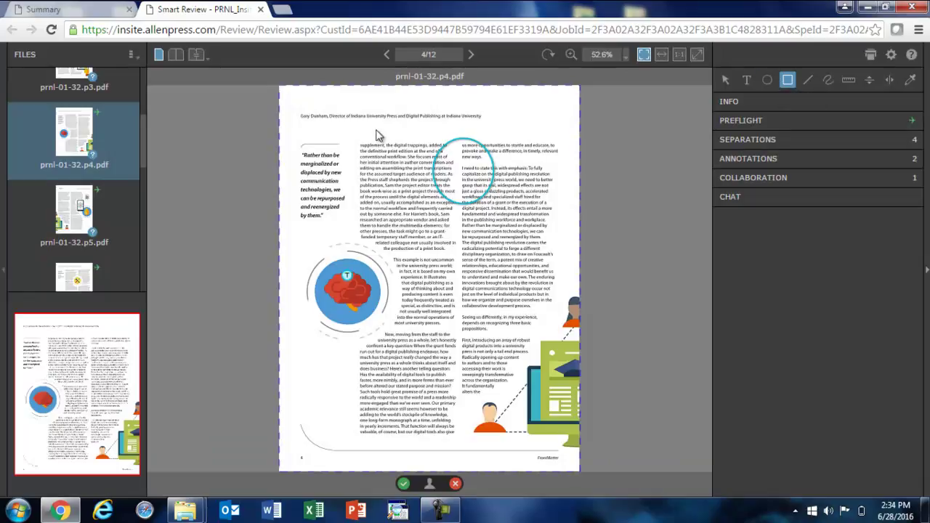
drag(376, 129, 305, 191)
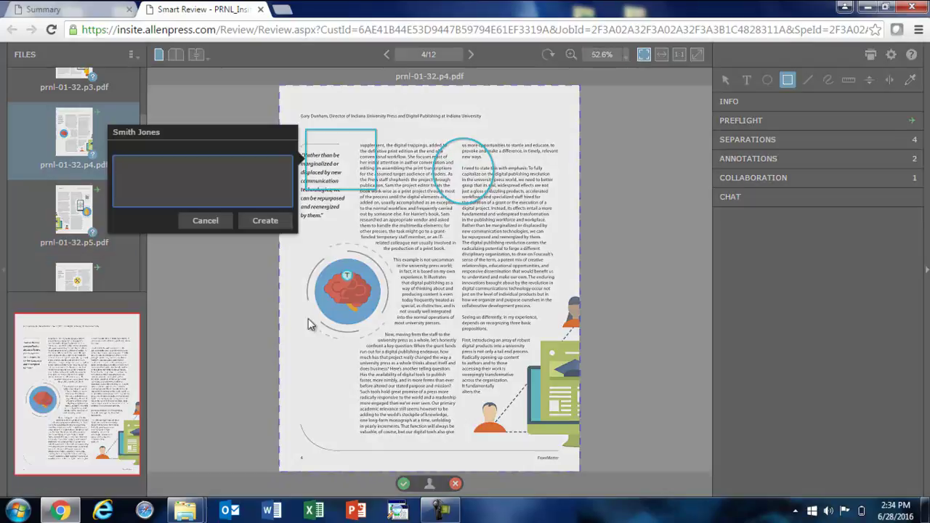
click(266, 220)
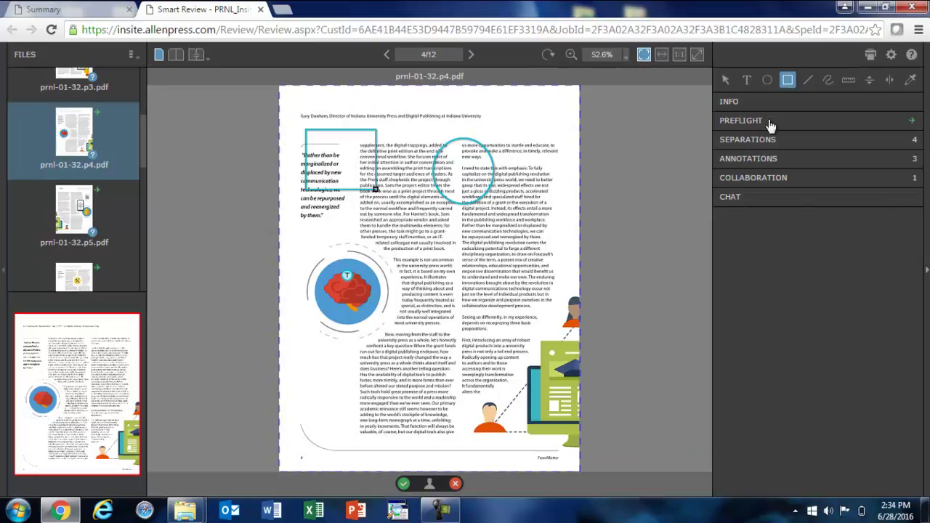
click(808, 80)
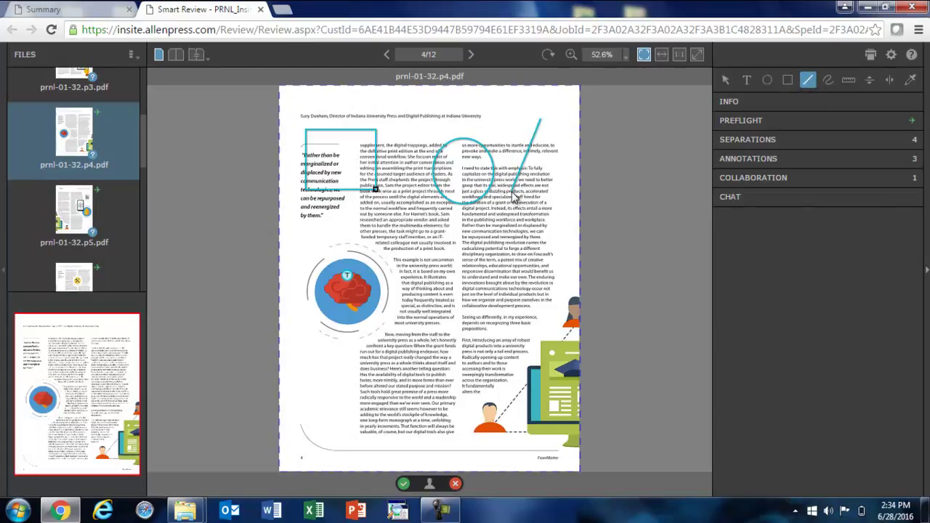
Step: Add a check-mark line with no comment and a freehand loop around page 4's text
drag(513, 196, 511, 195)
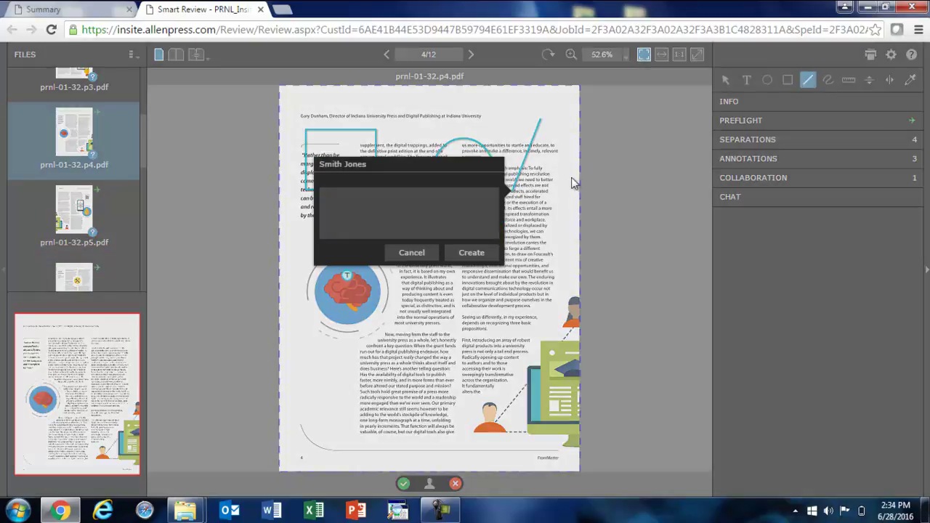
click(474, 254)
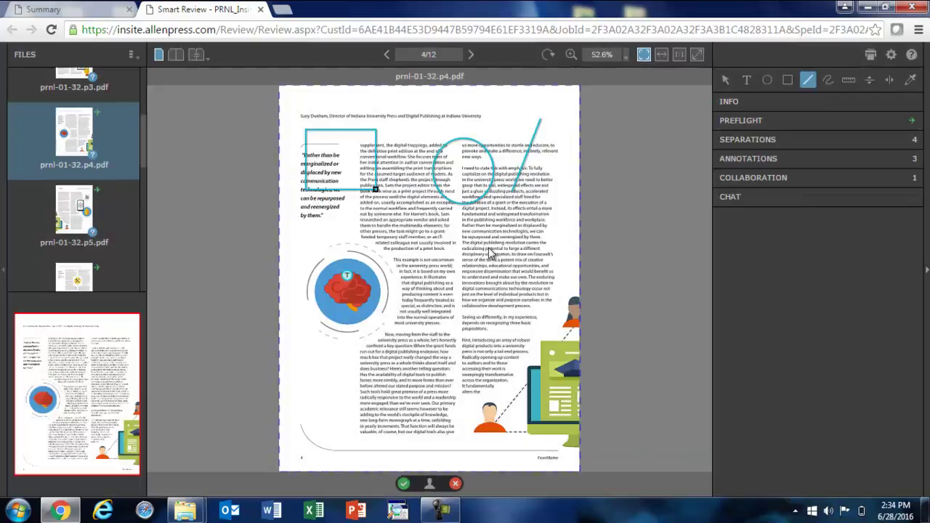
click(828, 79)
mouse_move(523, 225)
mouse_down()
mouse_move(435, 247)
mouse_move(388, 154)
mouse_move(425, 138)
mouse_up()
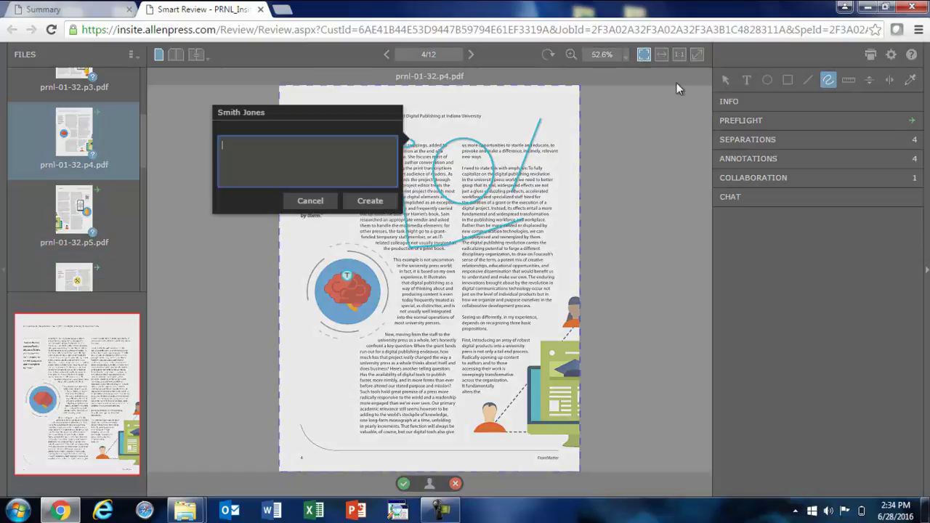
click(370, 201)
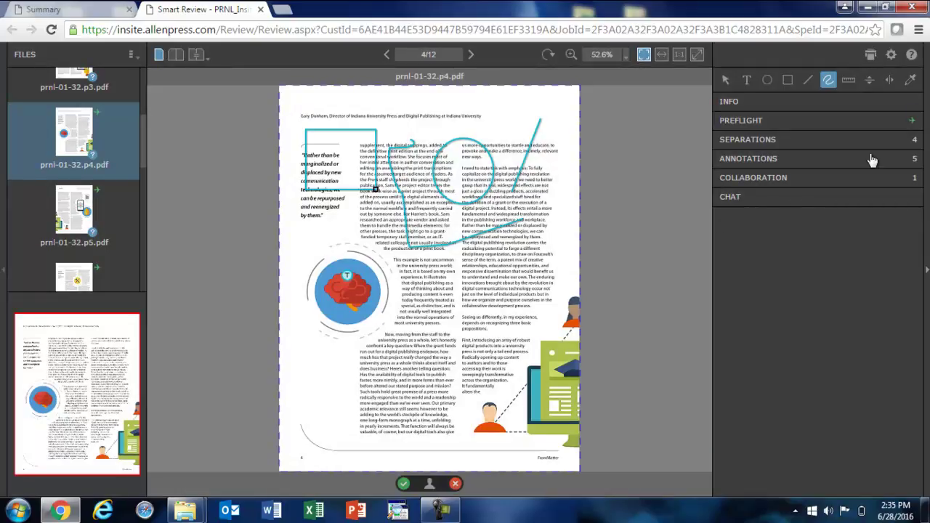
Step: Measure a span across page 4's text with the Ruler, then move to page 5
click(850, 83)
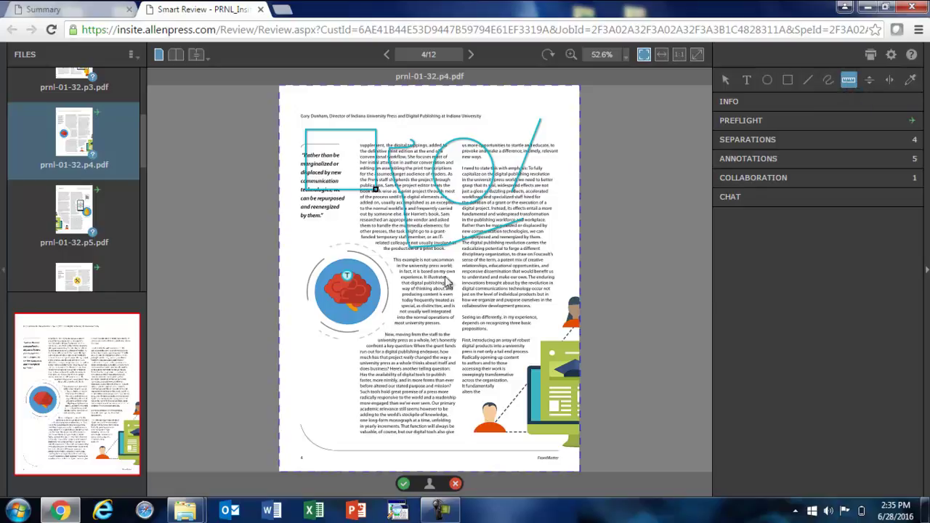
drag(427, 283, 555, 283)
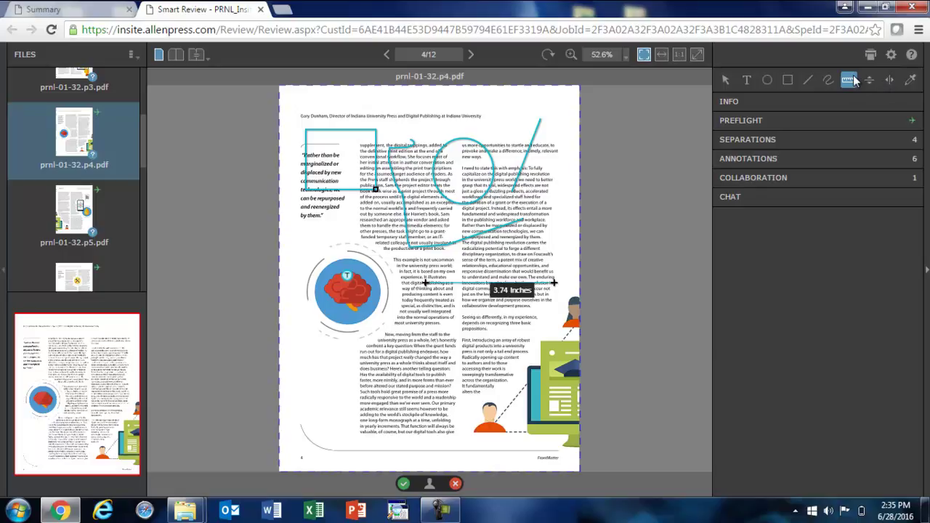
click(75, 208)
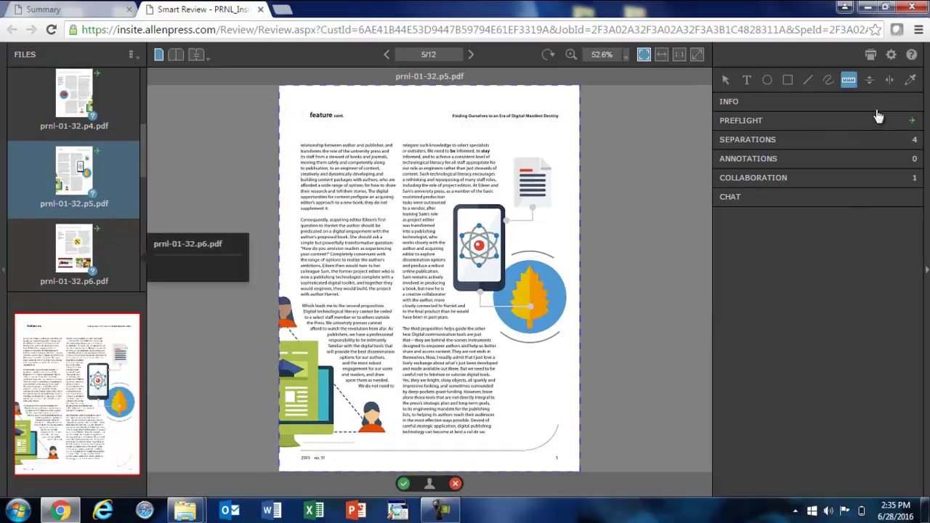
Step: Place a horizontal guide at 10.14 inches and a vertical guide at 6.38 inches on page 5
click(871, 81)
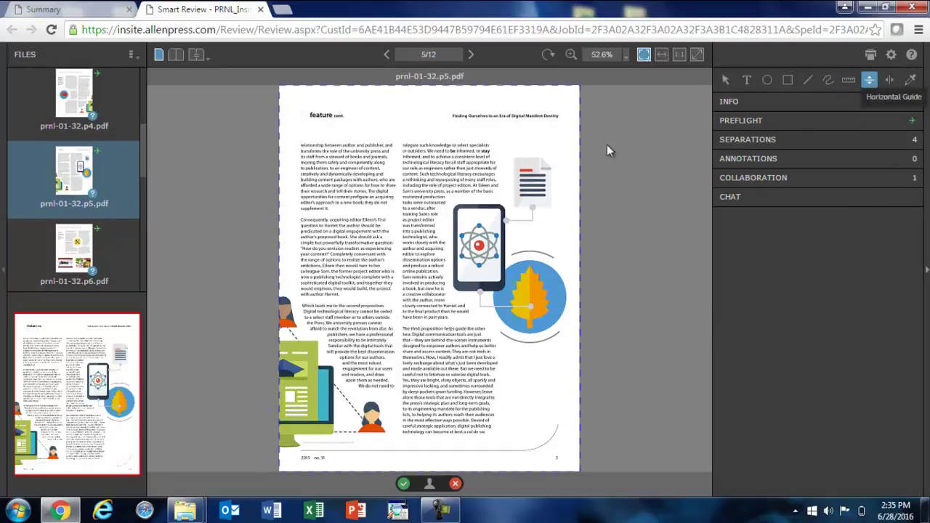
click(328, 180)
drag(358, 183, 356, 439)
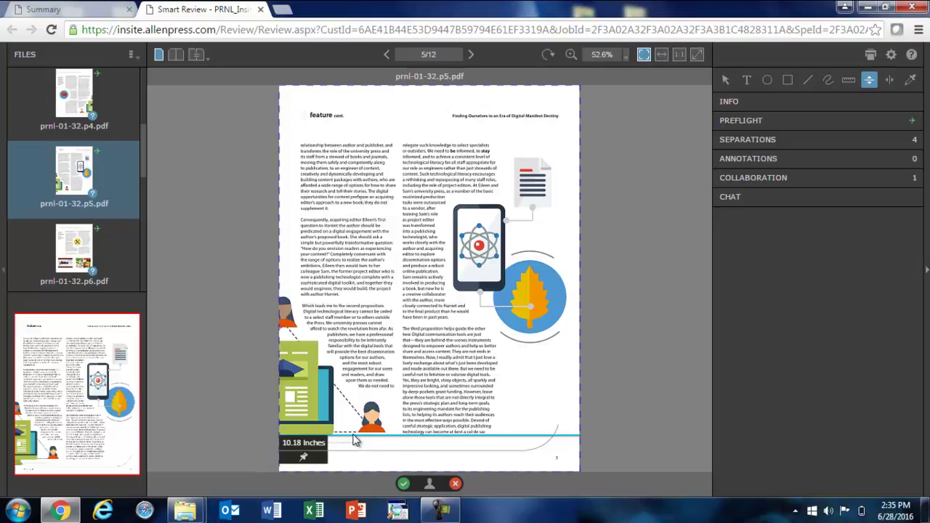
drag(354, 439, 354, 438)
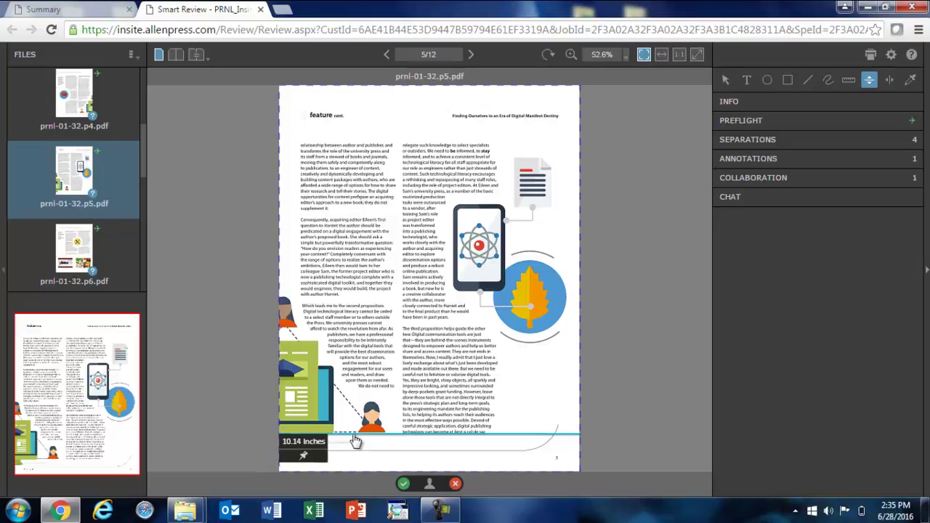
click(890, 80)
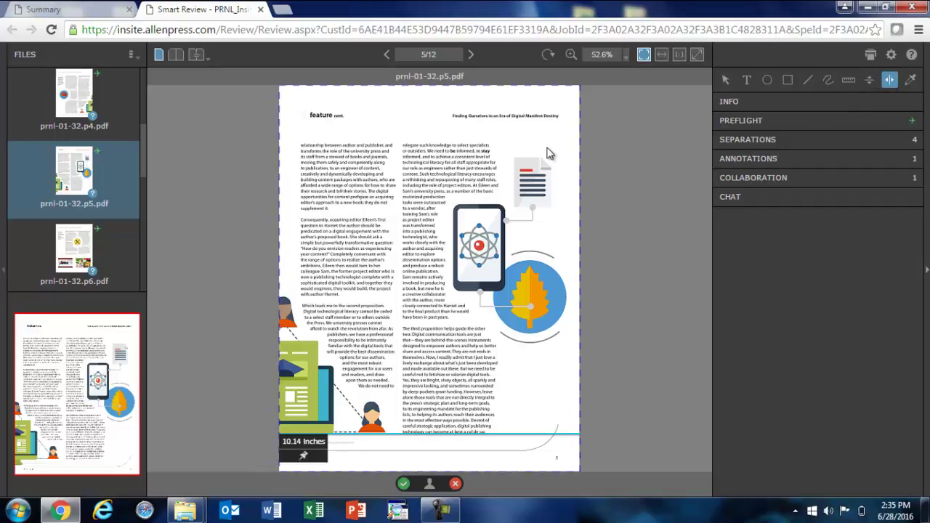
mouse_move(541, 145)
mouse_down()
mouse_move(492, 142)
mouse_move(501, 141)
mouse_up()
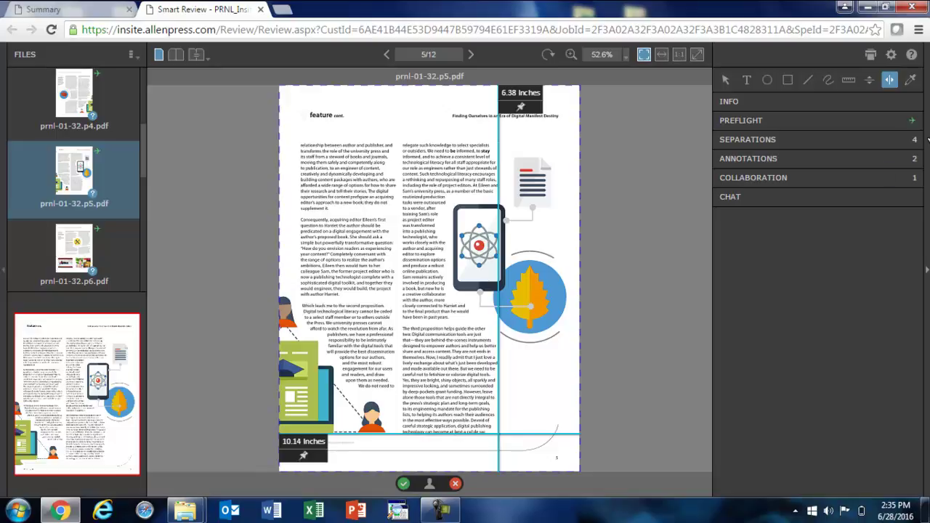
Step: Sample page 5's yellow leaf with the Densitometer, replacing the first reading with a pinned C68 M44 Y100 K0 sample
click(911, 83)
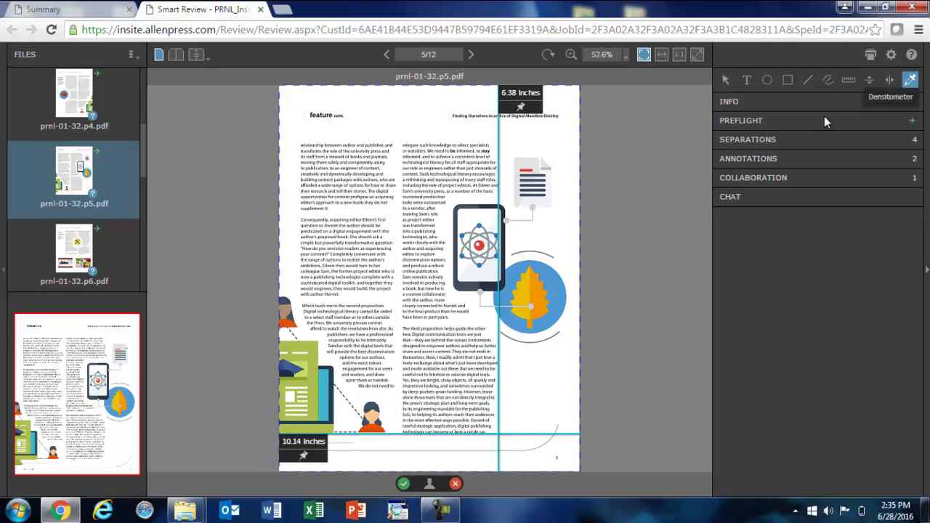
click(530, 279)
click(536, 290)
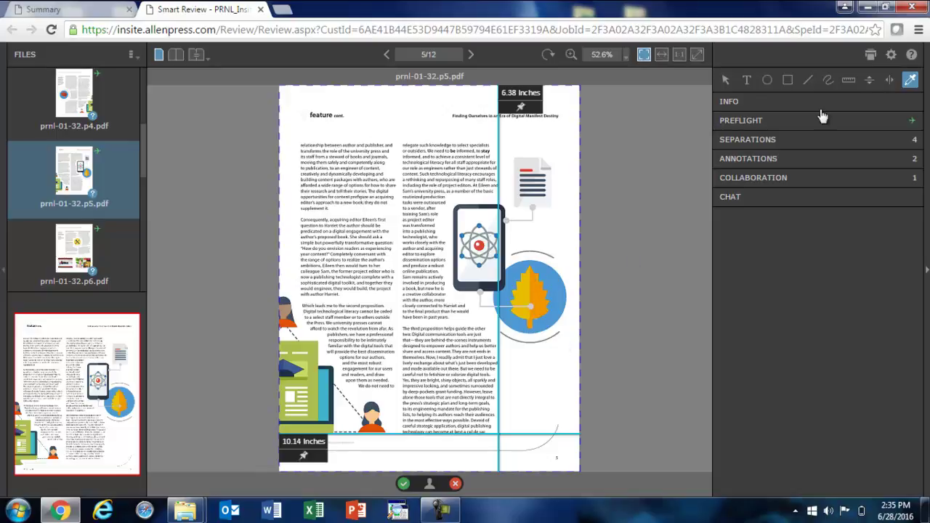
click(546, 309)
click(728, 102)
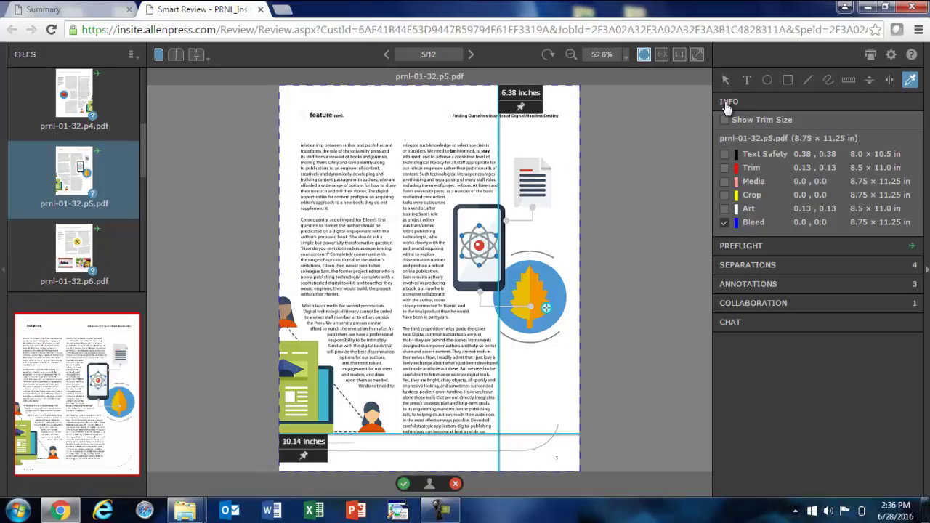
click(724, 155)
click(724, 154)
click(724, 168)
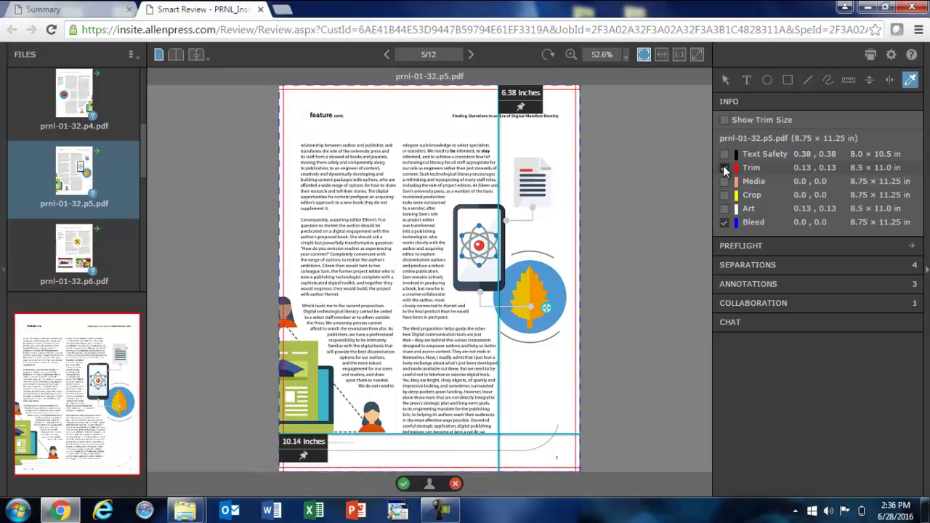
click(723, 167)
click(724, 223)
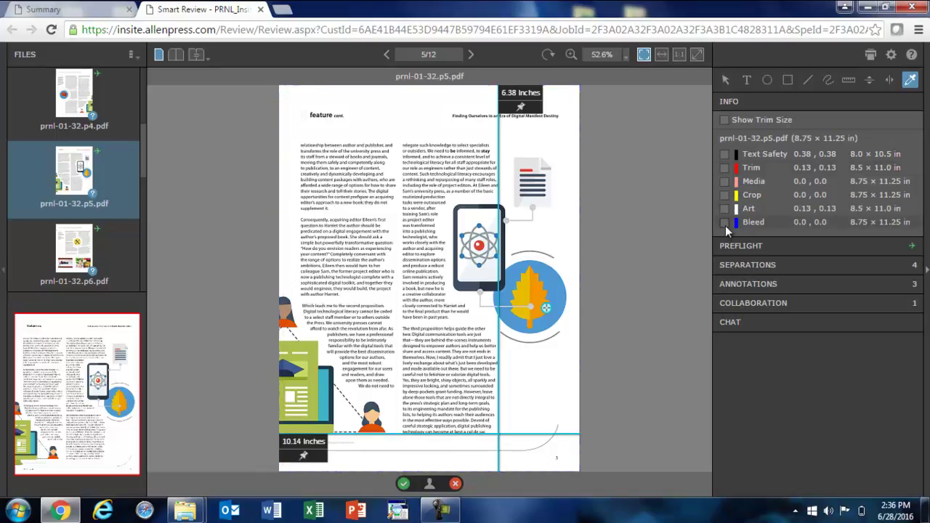
click(724, 222)
click(727, 104)
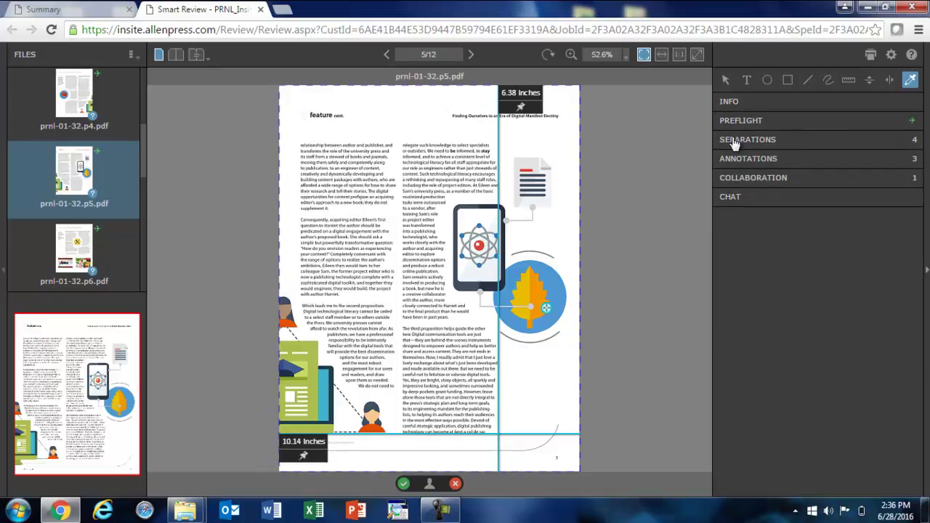
Step: Expand PREFLIGHT for page 5, which reports no preflight information available
click(732, 126)
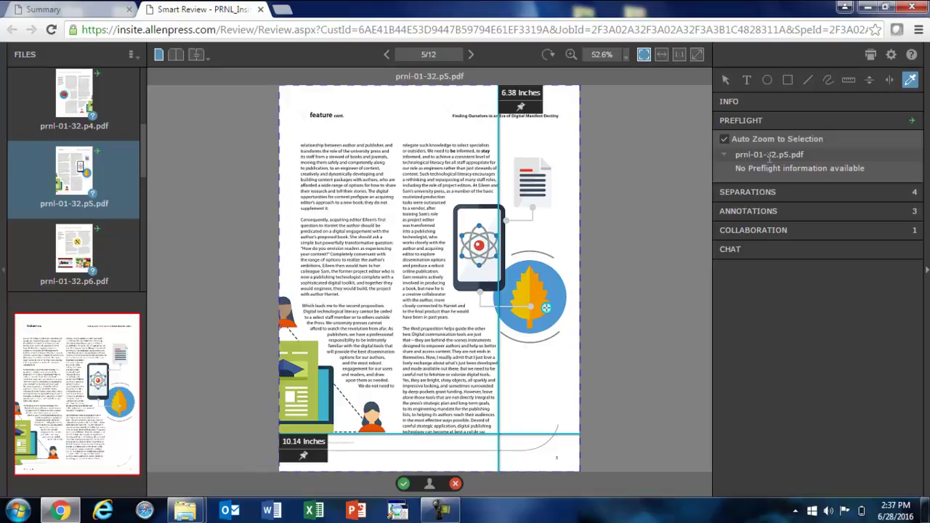
Step: Close preflight and preview page 5 with only the Black separation
click(732, 122)
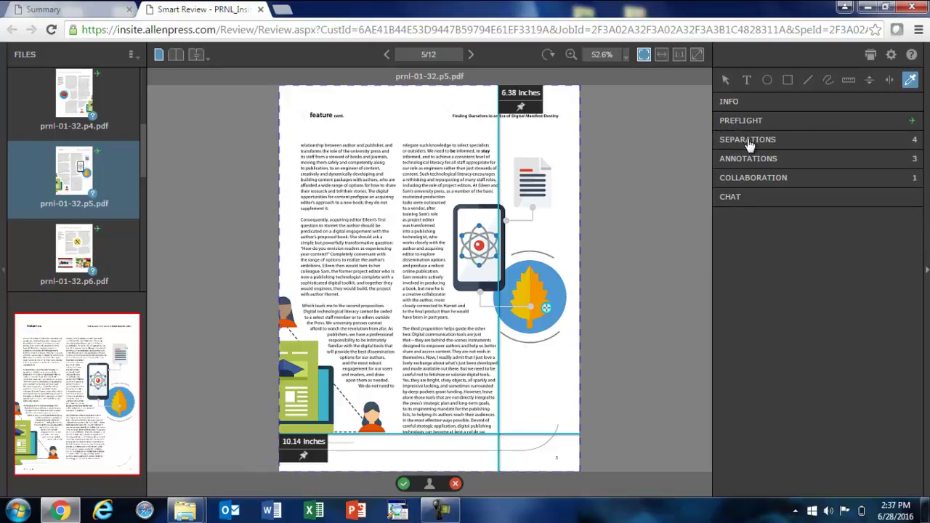
click(749, 140)
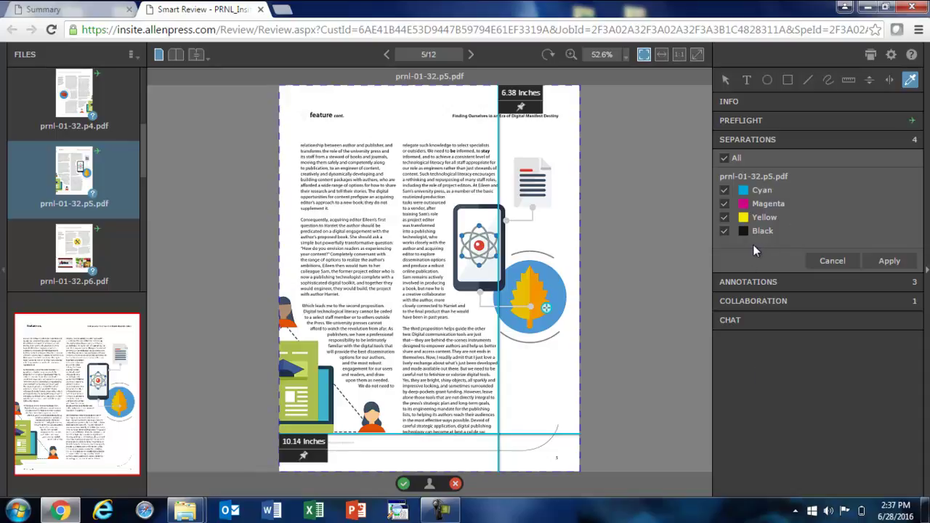
click(724, 190)
click(722, 218)
click(889, 261)
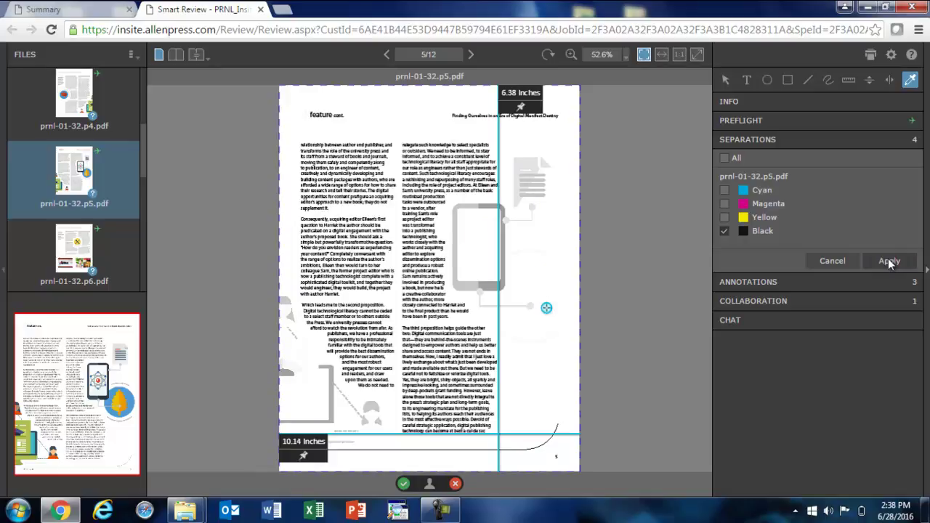
Step: Switch the page 5 preview to the Magenta separation only
click(723, 204)
click(724, 231)
click(887, 263)
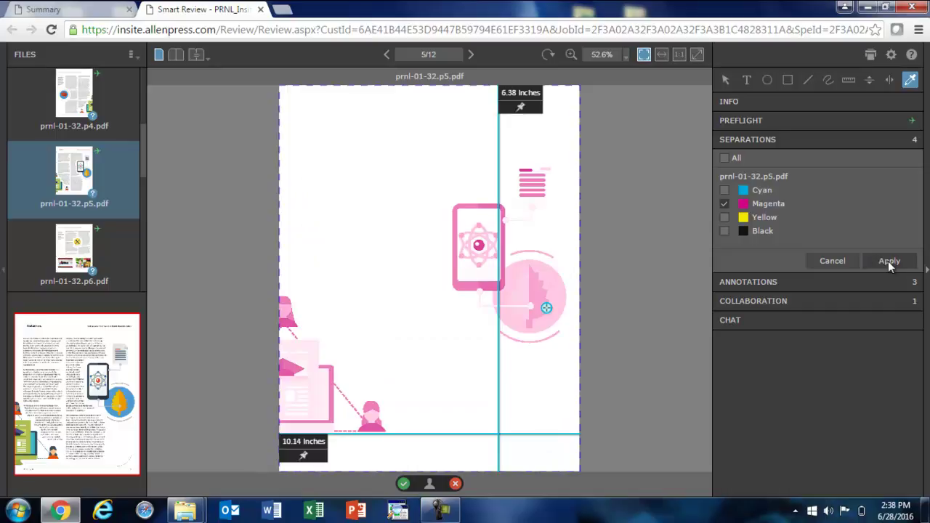
Step: Restore all four separations, Cyan, Magenta, Yellow and Black, and collapse SEPARATIONS
click(723, 203)
click(723, 190)
click(723, 204)
click(724, 230)
click(893, 262)
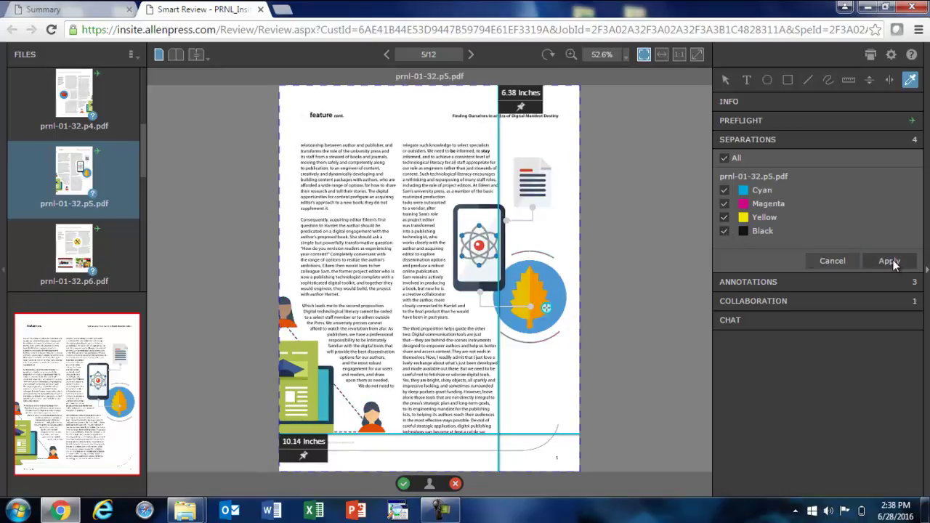
click(748, 145)
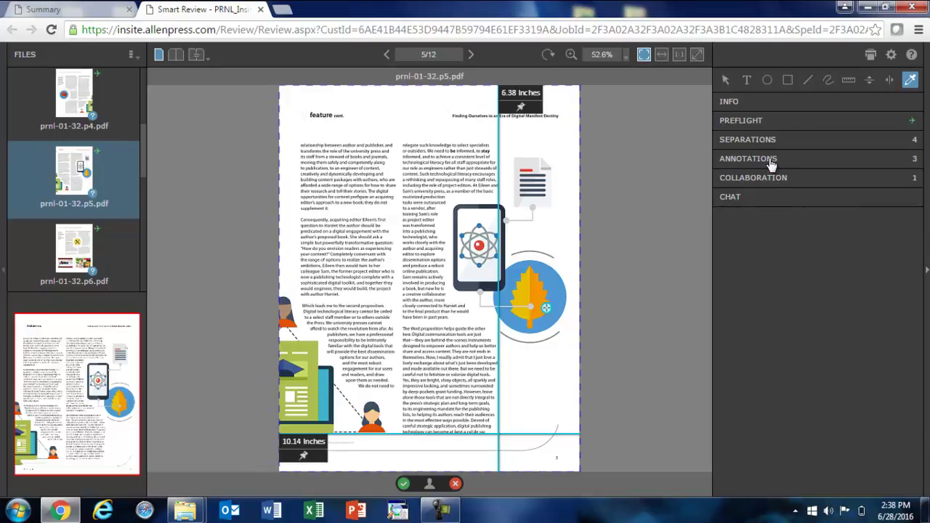
Step: Go back to page 4 (prnl-01-32.p4.pdf) with its five annotations listed
click(771, 166)
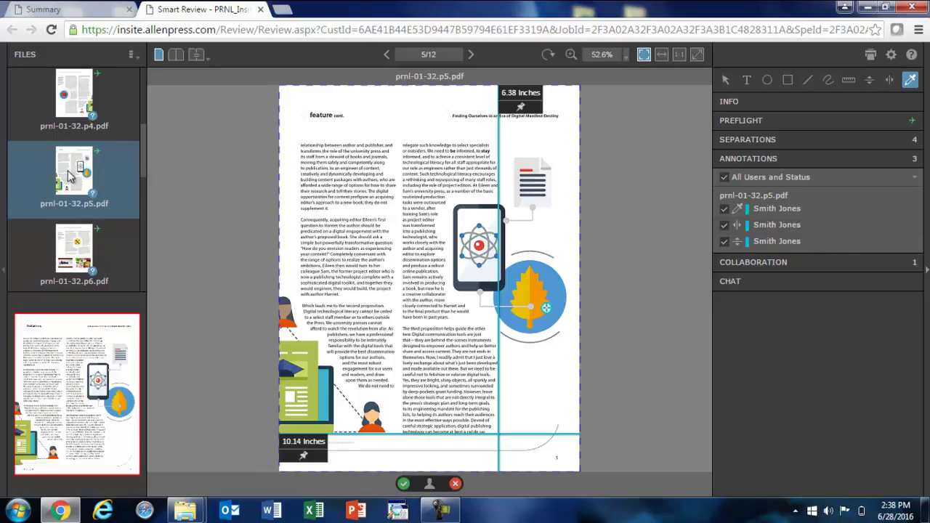
click(71, 108)
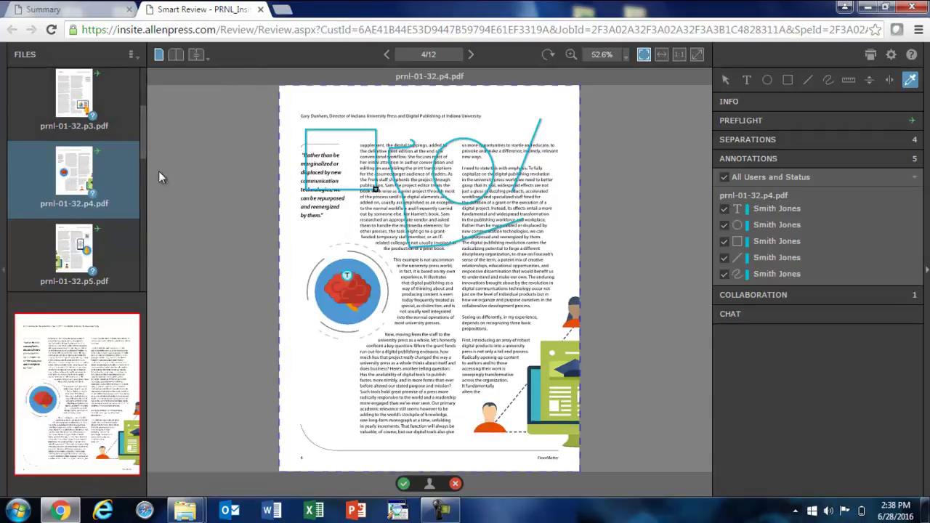
Step: Swap the annotations list for the one-participant collaboration list and an empty chat panel
click(745, 162)
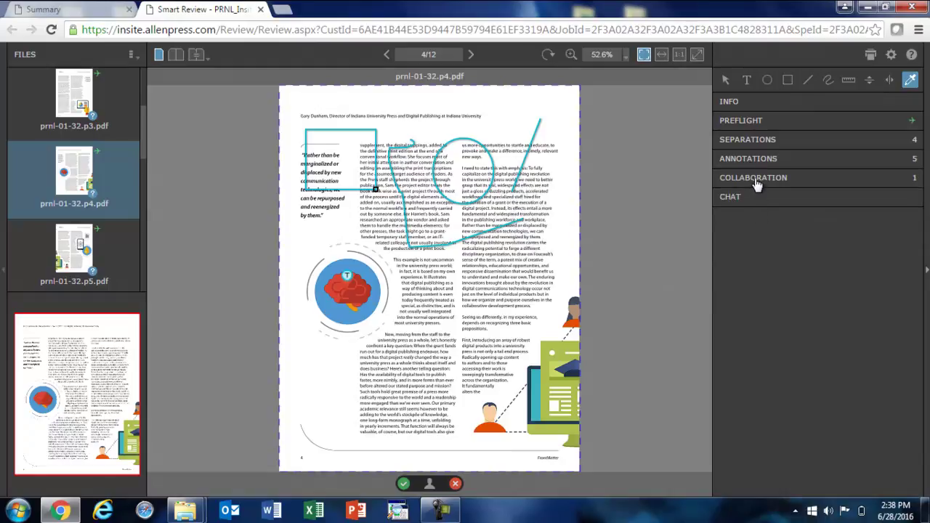
click(756, 179)
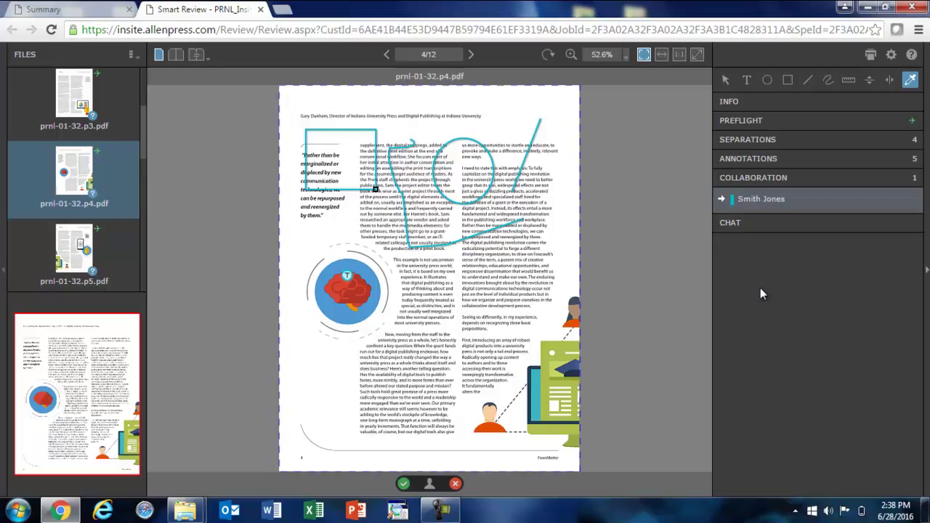
click(741, 226)
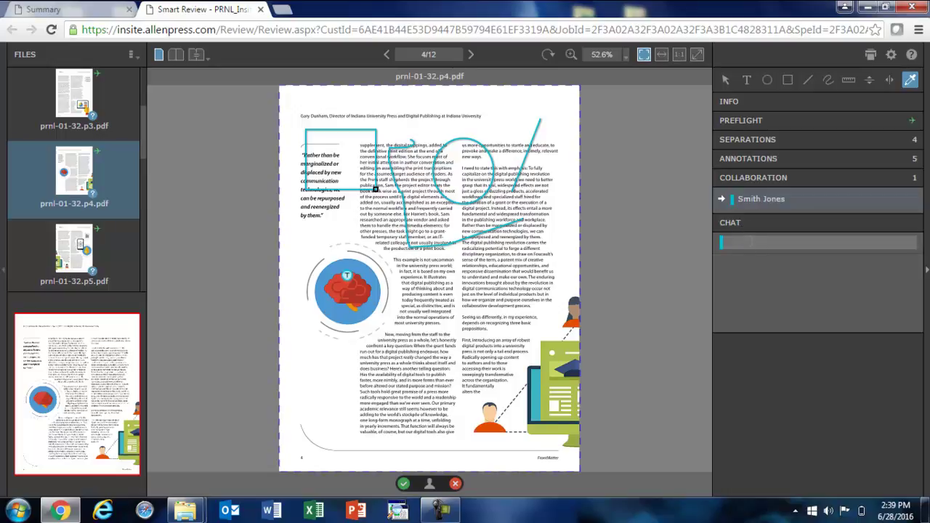